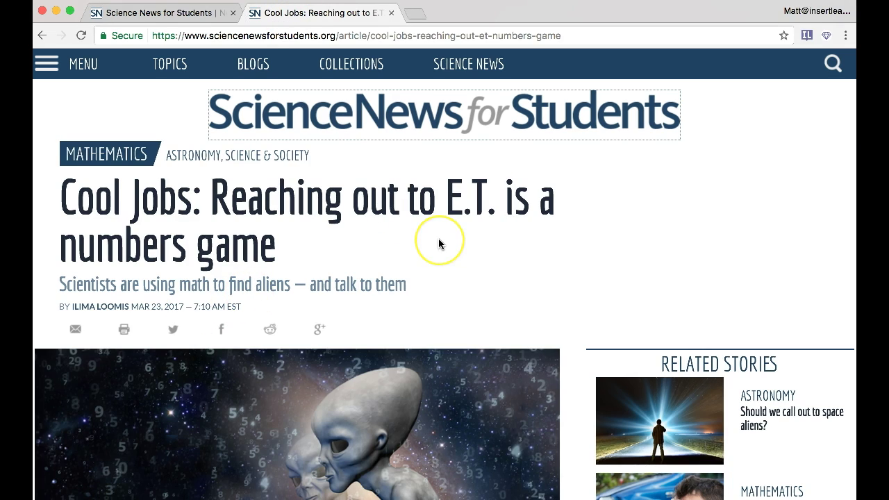
Look through the article "Cool Jobs: Reaching out to E.T. is a numbers game" from its heading through the Power Words glossary to the end
{"action": "scroll", "coordinate": [439, 238], "scroll_direction": "down", "scroll_amount": 3}
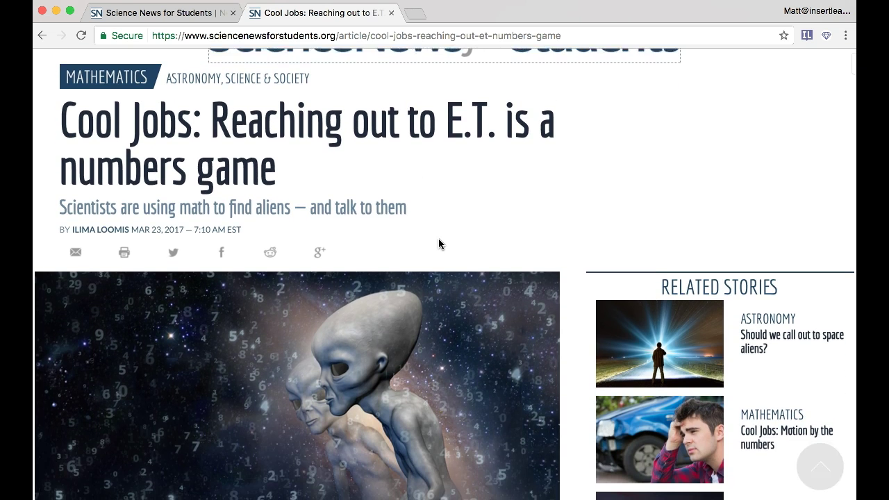
{"action": "scroll", "coordinate": [570, 299], "scroll_direction": "down", "scroll_amount": 5}
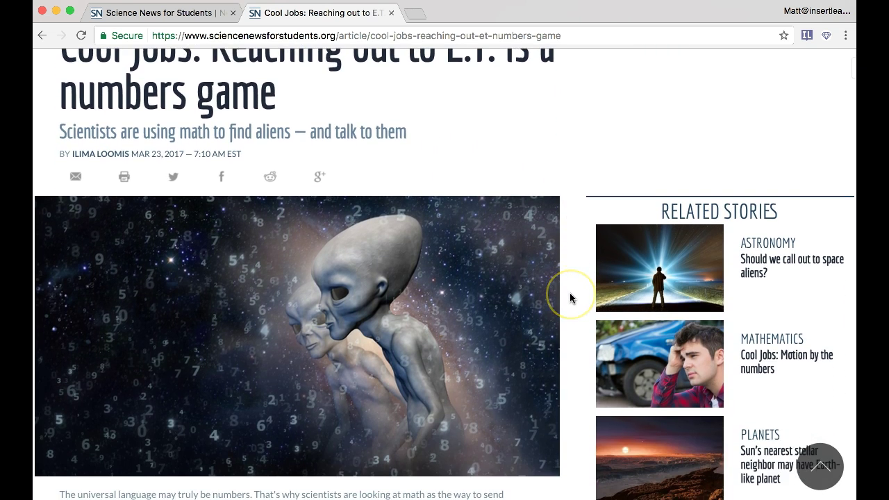
{"action": "scroll", "coordinate": [570, 294], "scroll_direction": "down", "scroll_amount": 10}
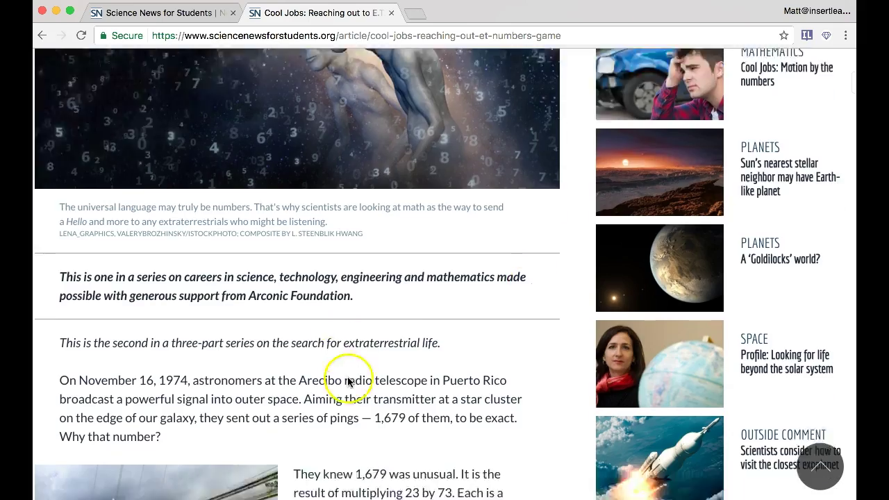
{"action": "scroll", "coordinate": [389, 281], "scroll_direction": "down", "scroll_amount": 20}
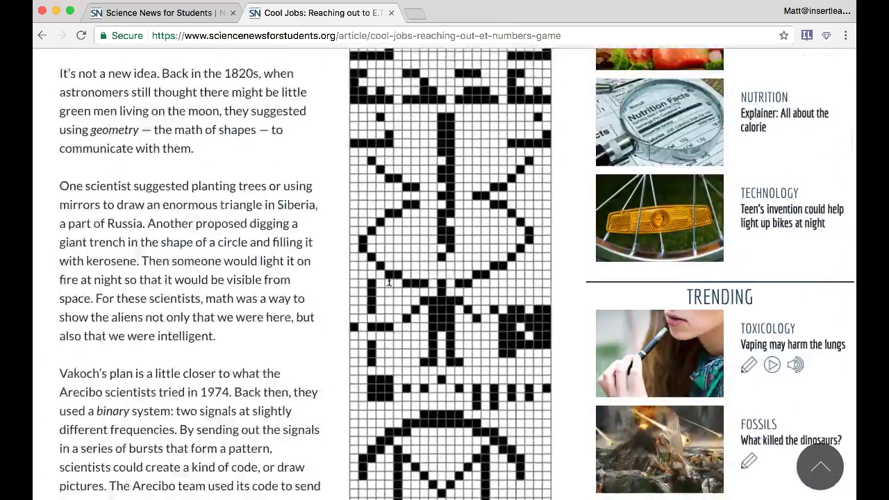
{"action": "scroll", "coordinate": [389, 281], "scroll_direction": "down", "scroll_amount": 20}
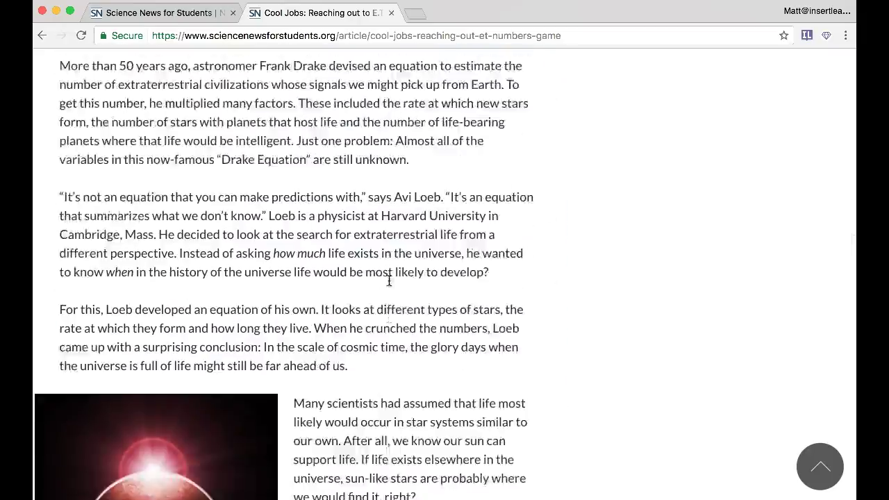
{"action": "scroll", "coordinate": [389, 280], "scroll_direction": "down", "scroll_amount": 8}
{"action": "scroll", "coordinate": [389, 281], "scroll_direction": "up", "scroll_amount": 9}
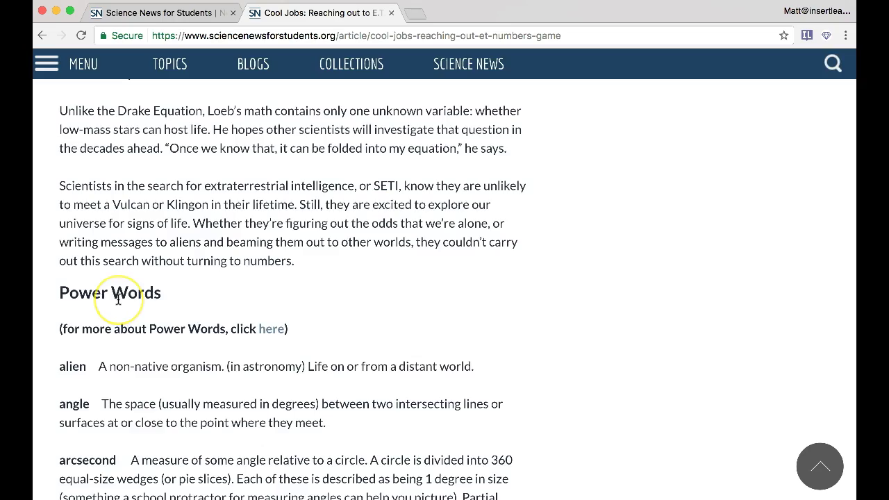
{"action": "scroll", "coordinate": [139, 285], "scroll_direction": "down", "scroll_amount": 2}
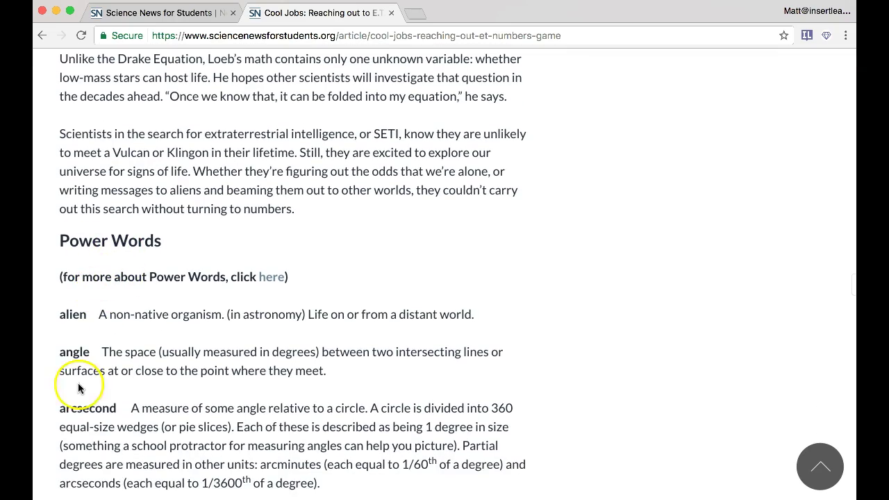
{"action": "scroll", "coordinate": [76, 408], "scroll_direction": "down", "scroll_amount": 10}
{"action": "scroll", "coordinate": [76, 407], "scroll_direction": "down", "scroll_amount": 20}
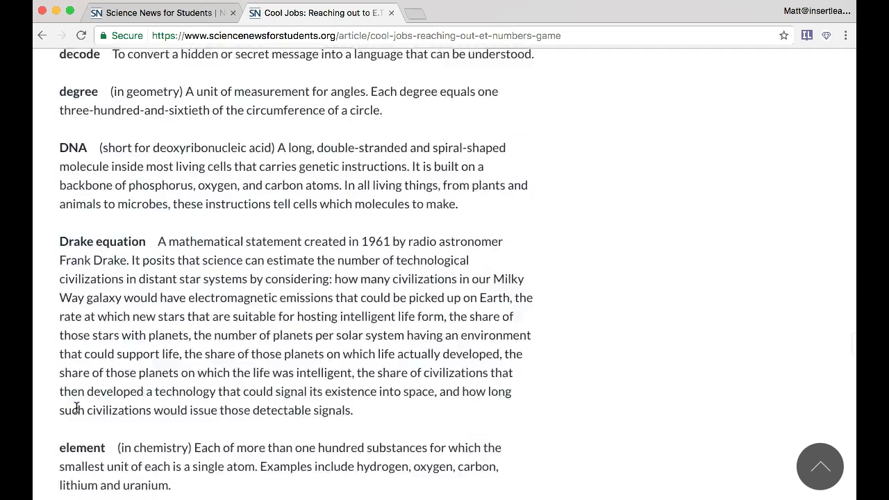
{"action": "scroll", "coordinate": [76, 408], "scroll_direction": "down", "scroll_amount": 5}
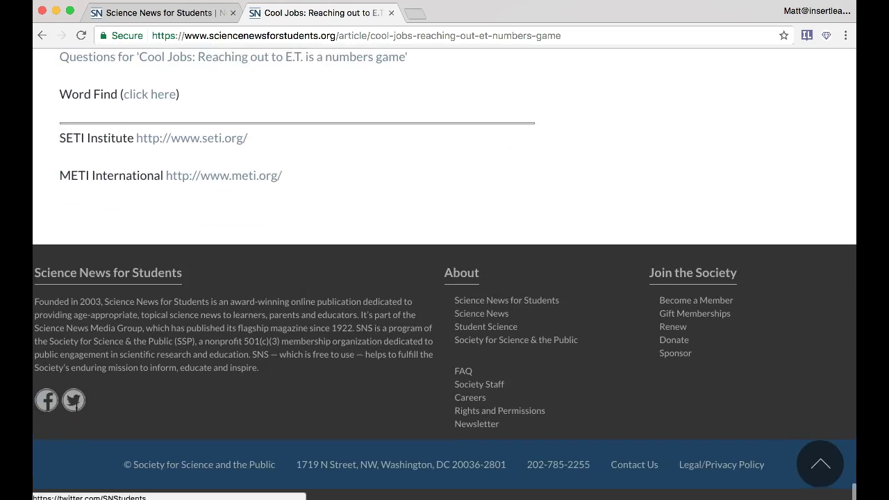
Open the Further Reading link "Questions for 'Cool Jobs: Reaching out to E.T. is a numbers game'" in a new tab
{"action": "scroll", "coordinate": [133, 232], "scroll_direction": "up", "scroll_amount": 5}
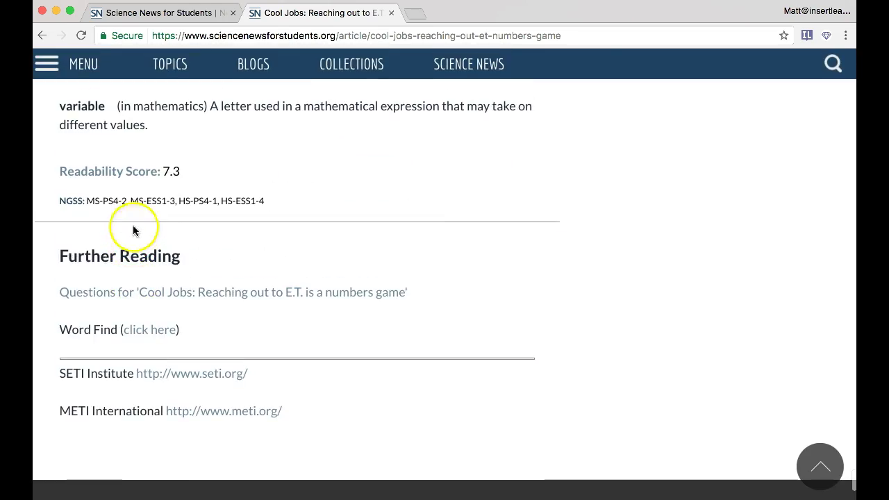
{"action": "right_click", "coordinate": [119, 300]}
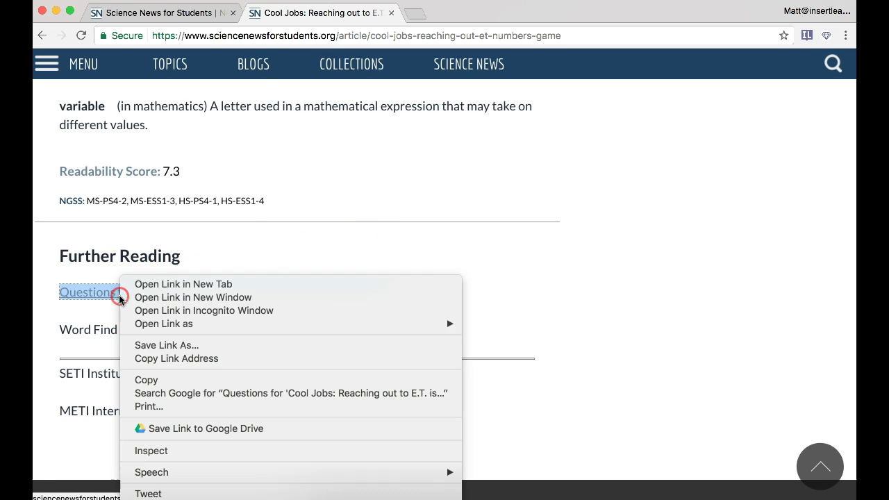
{"action": "left_click", "coordinate": [145, 283]}
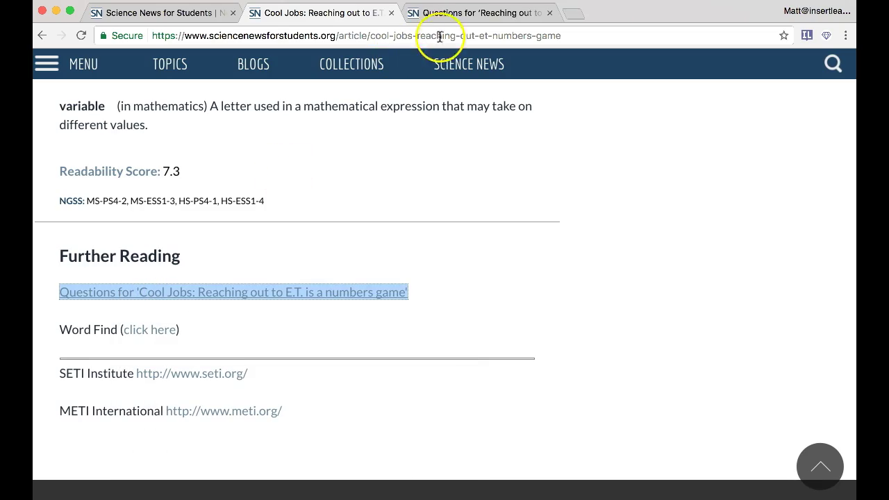
Return the article to its opening, and review the Before Reading, During Reading, After Reading and Social studies sections on the questions page
{"action": "scroll", "coordinate": [354, 184], "scroll_direction": "up", "scroll_amount": 10}
{"action": "scroll", "coordinate": [353, 184], "scroll_direction": "up", "scroll_amount": 20}
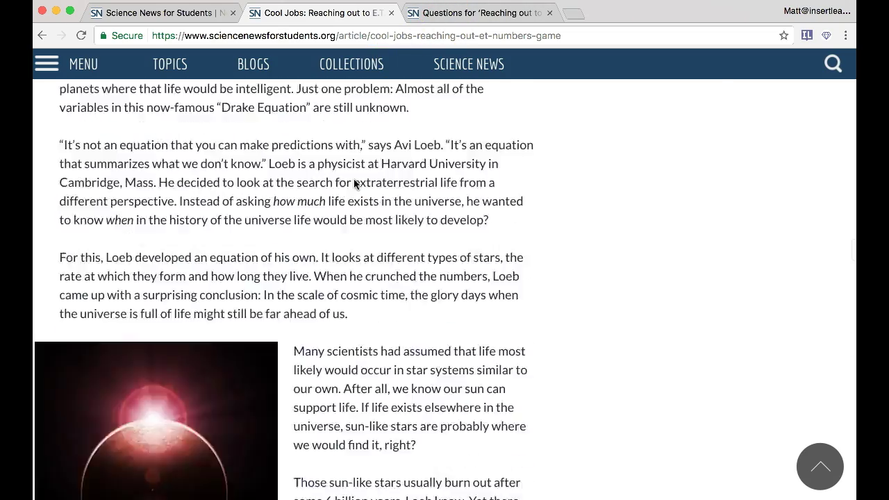
{"action": "scroll", "coordinate": [353, 184], "scroll_direction": "down", "scroll_amount": 7}
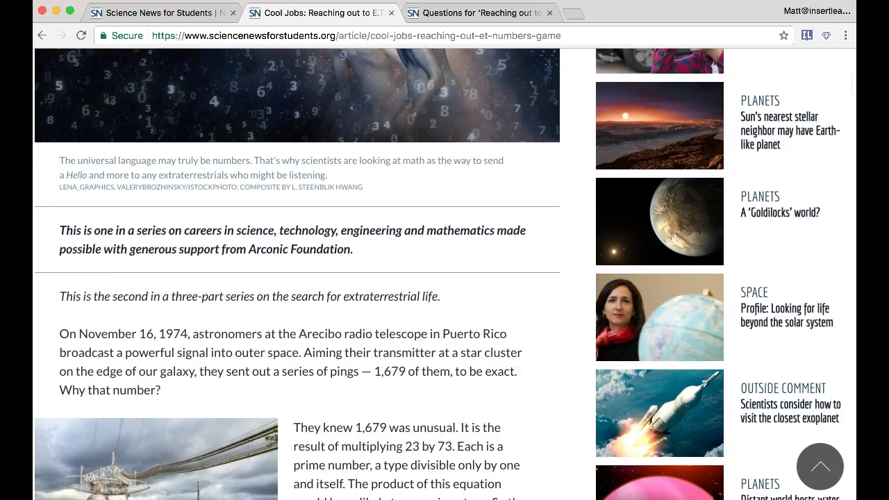
{"action": "left_click", "coordinate": [433, 12]}
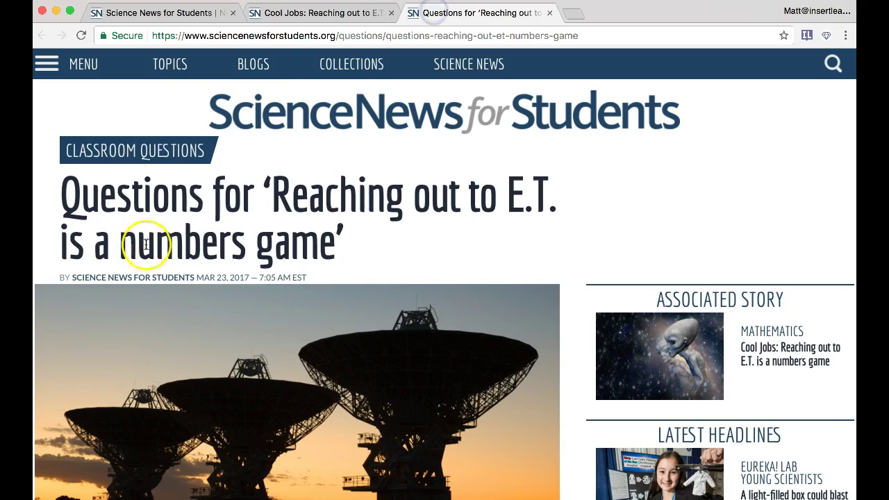
{"action": "scroll", "coordinate": [159, 291], "scroll_direction": "down", "scroll_amount": 5}
{"action": "scroll", "coordinate": [158, 292], "scroll_direction": "down", "scroll_amount": 10}
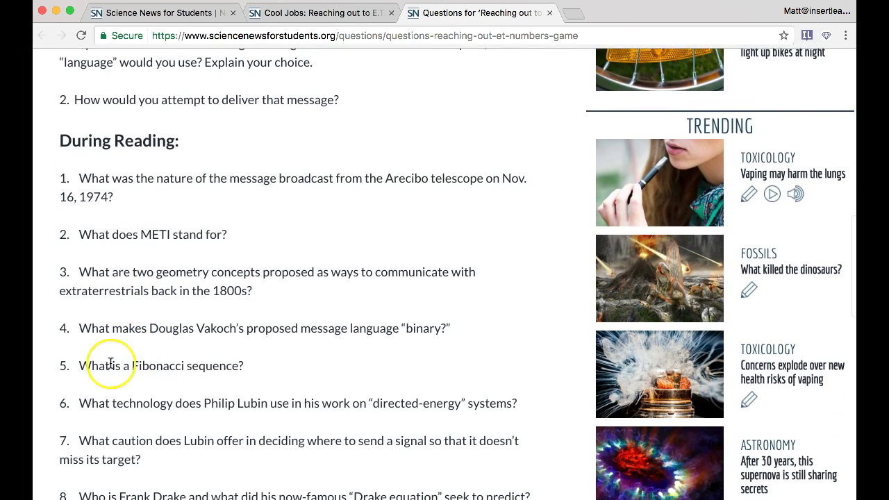
{"action": "scroll", "coordinate": [119, 363], "scroll_direction": "down", "scroll_amount": 12}
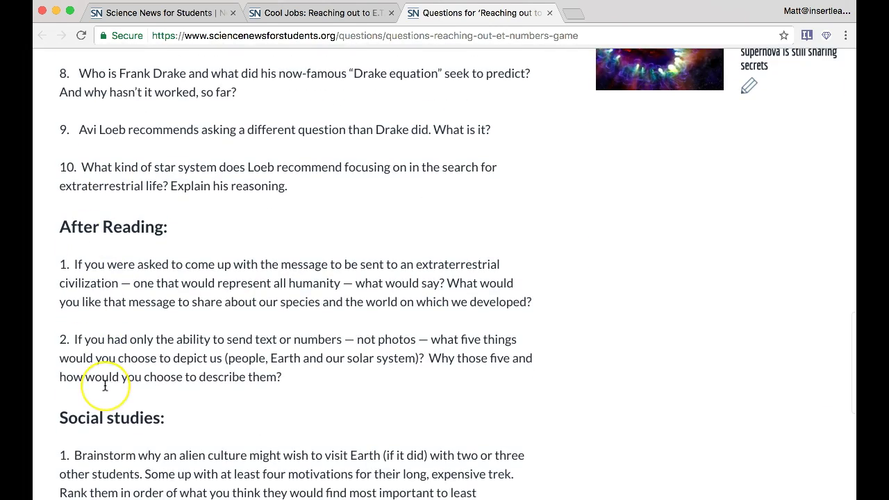
{"action": "scroll", "coordinate": [105, 386], "scroll_direction": "down", "scroll_amount": 5}
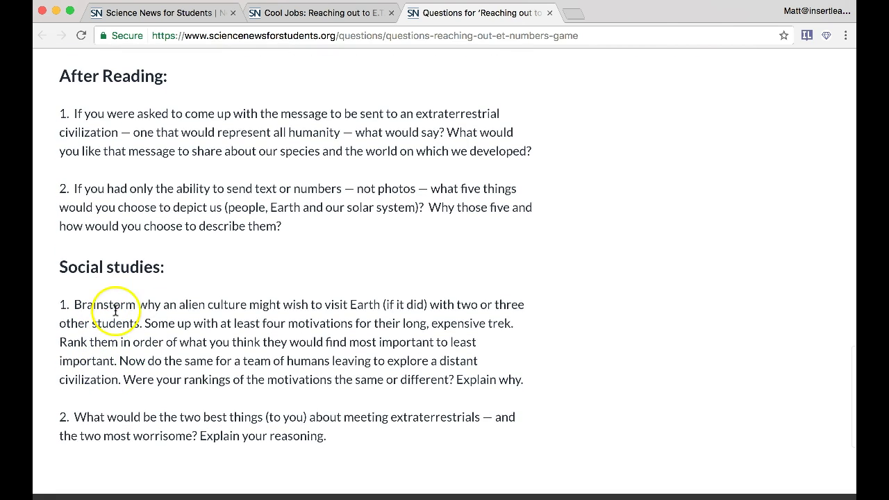
{"action": "scroll", "coordinate": [116, 310], "scroll_direction": "down", "scroll_amount": 4}
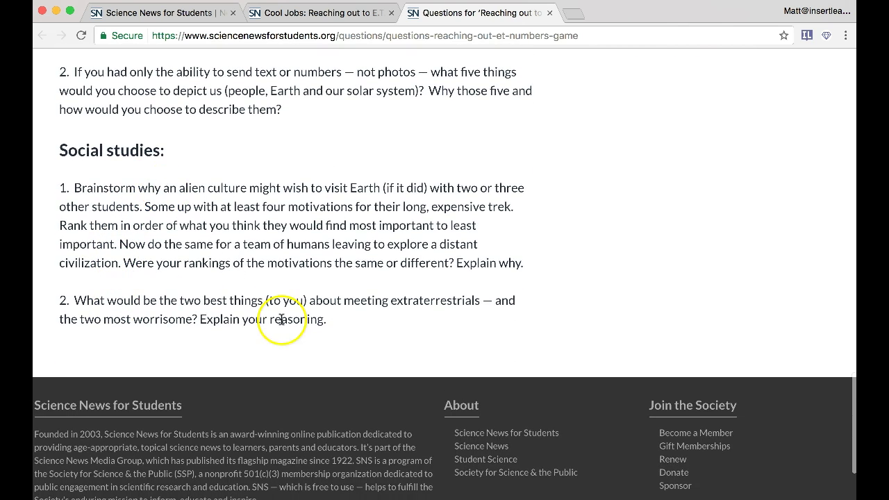
{"action": "scroll", "coordinate": [422, 202], "scroll_direction": "up", "scroll_amount": 20}
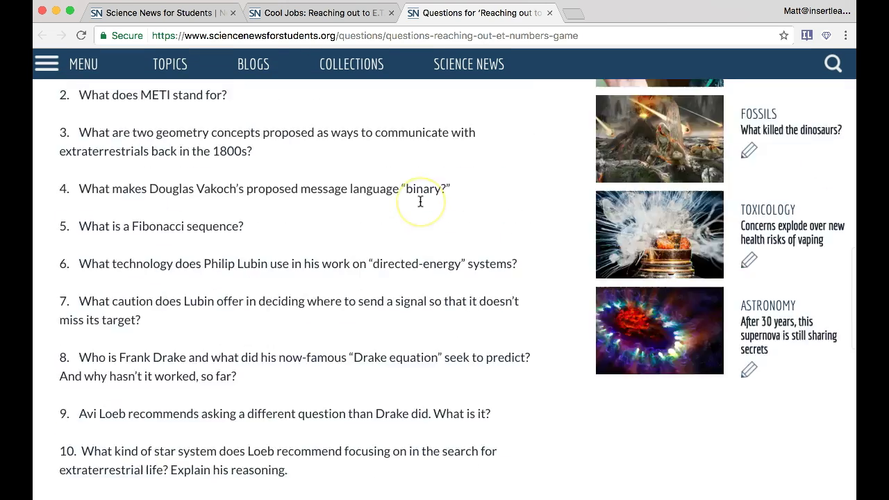
{"action": "scroll", "coordinate": [420, 201], "scroll_direction": "up", "scroll_amount": 1}
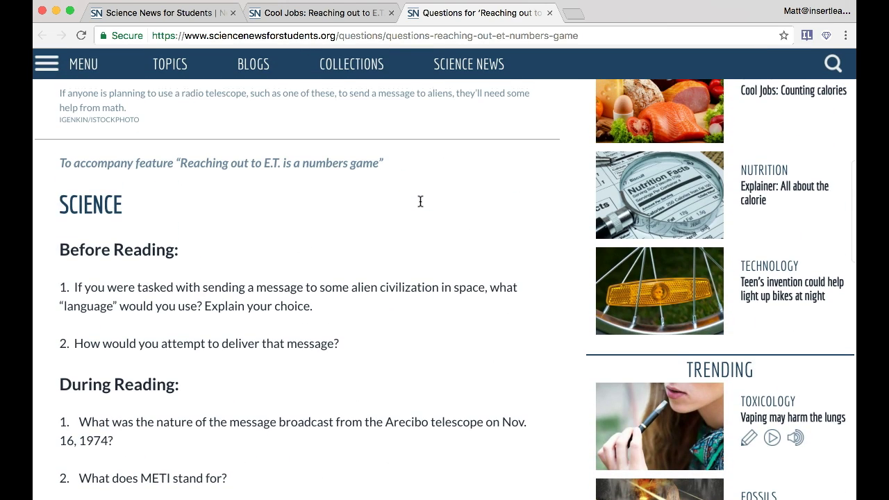
Turn on InsertLearning for the article and insert an empty sticky note below the paragraph crediting the Arconic Foundation
{"action": "left_click", "coordinate": [345, 13]}
{"action": "scroll", "coordinate": [597, 98], "scroll_direction": "up", "scroll_amount": 3}
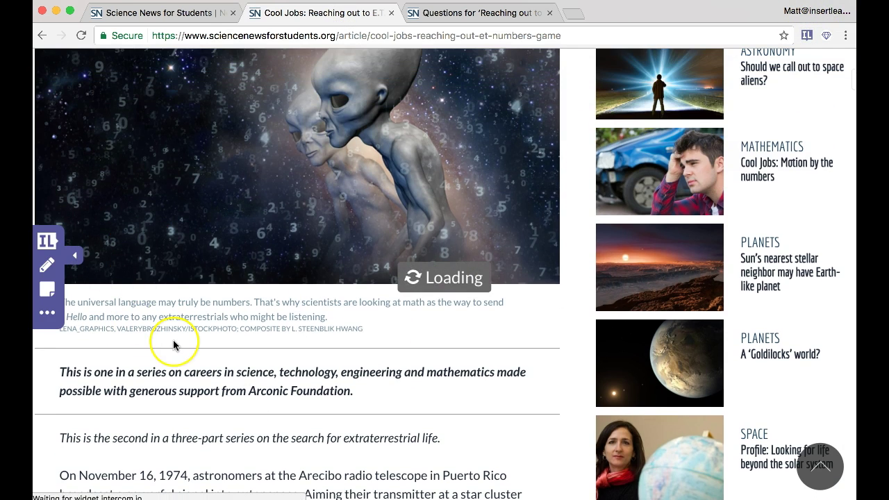
{"action": "scroll", "coordinate": [118, 357], "scroll_direction": "down", "scroll_amount": 3}
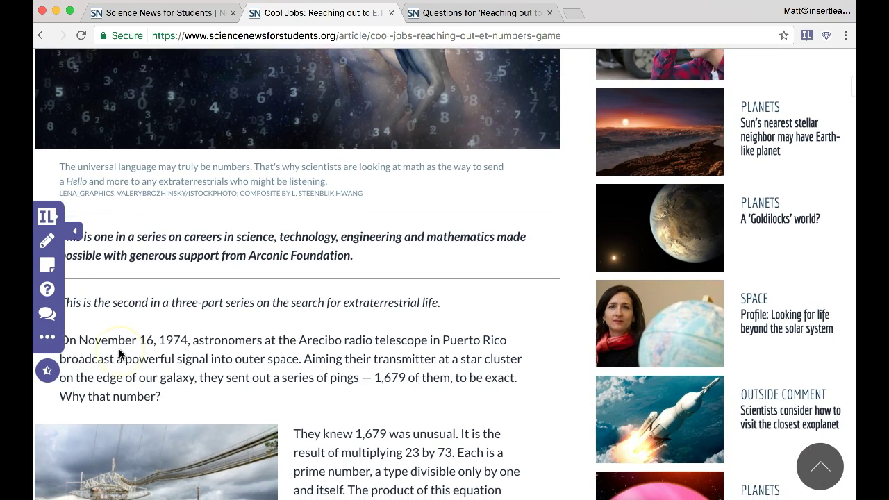
{"action": "scroll", "coordinate": [118, 298], "scroll_direction": "down", "scroll_amount": 1}
{"action": "scroll", "coordinate": [122, 299], "scroll_direction": "up", "scroll_amount": 1}
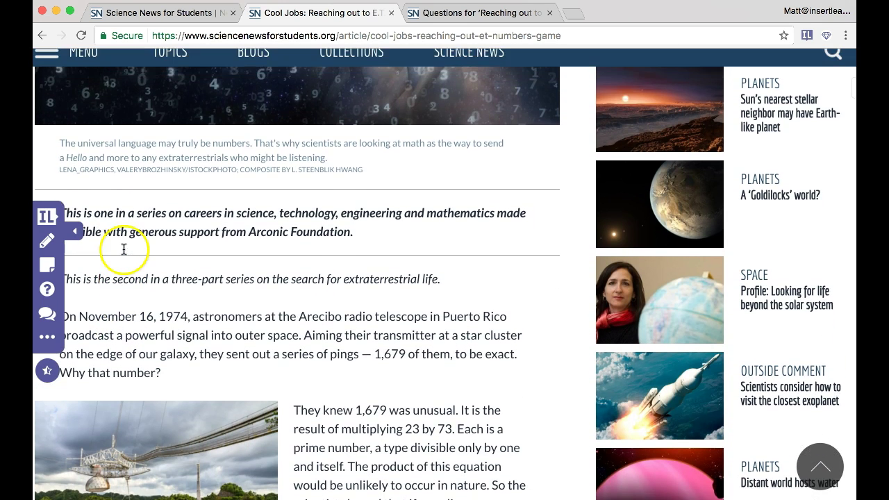
{"action": "left_click", "coordinate": [47, 265]}
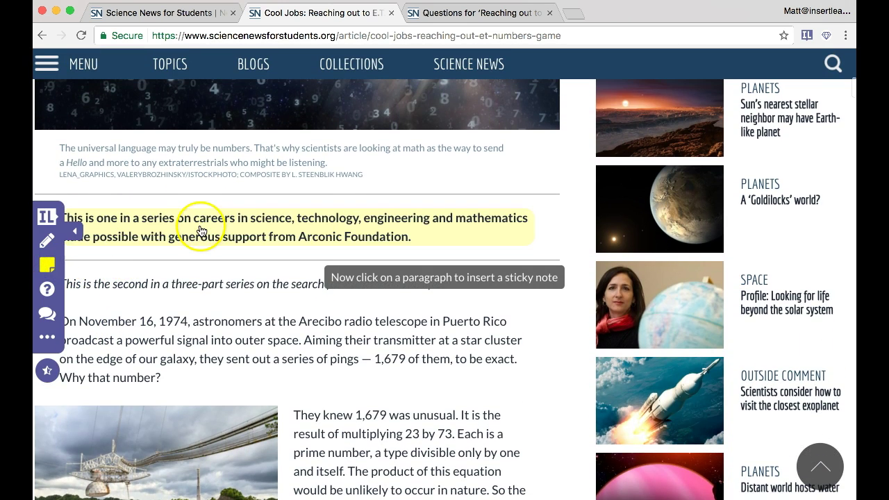
{"action": "left_click", "coordinate": [193, 238]}
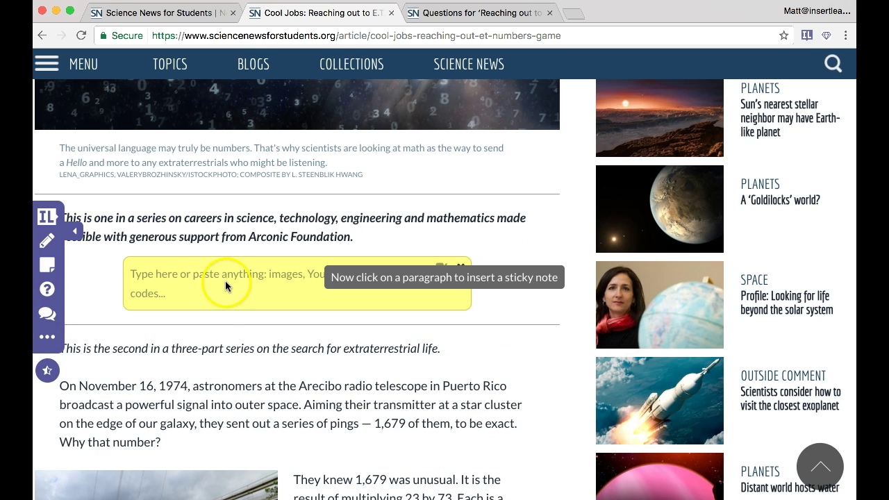
Create a question below the sticky note from the first Before Reading question, asking which "language" to use for messaging an alien civilization
{"action": "scroll", "coordinate": [159, 359], "scroll_direction": "down", "scroll_amount": 3}
{"action": "left_click", "coordinate": [50, 295]}
{"action": "left_click", "coordinate": [119, 145]}
{"action": "left_click", "coordinate": [427, 14]}
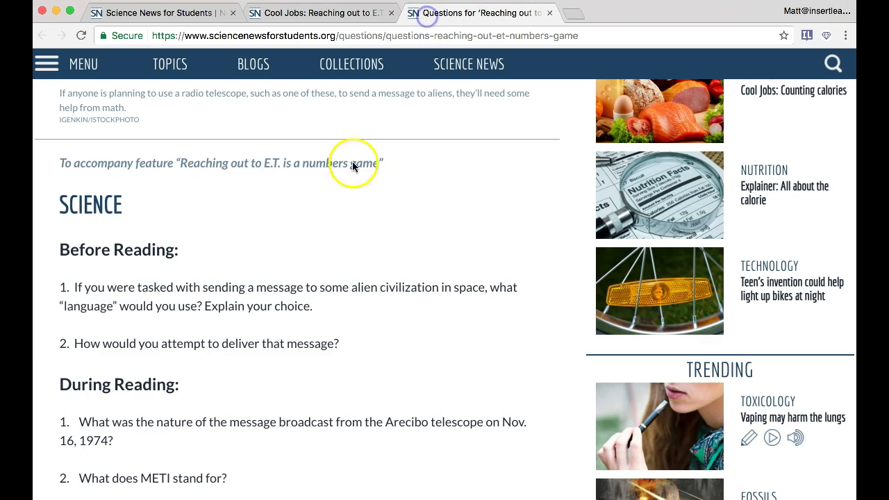
{"action": "triple_click", "coordinate": [129, 294]}
{"action": "key", "text": "super+c"}
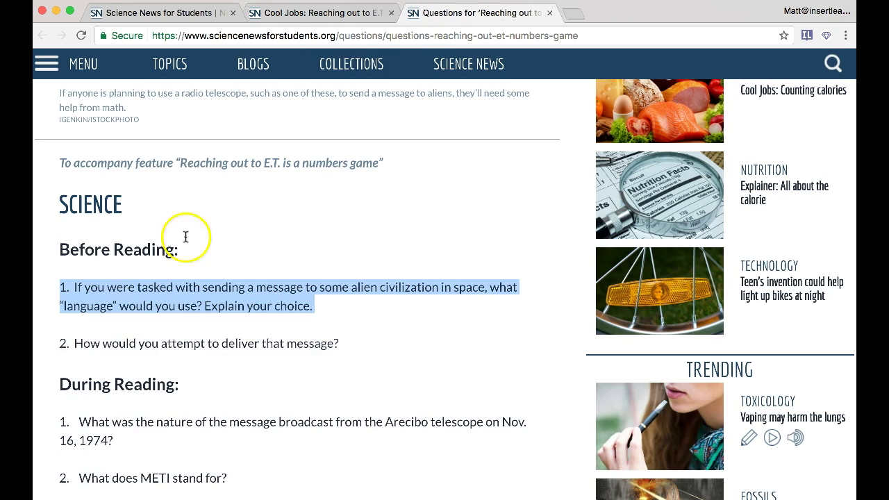
{"action": "left_click", "coordinate": [342, 13]}
{"action": "left_click", "coordinate": [195, 279]}
{"action": "key", "text": "super+v"}
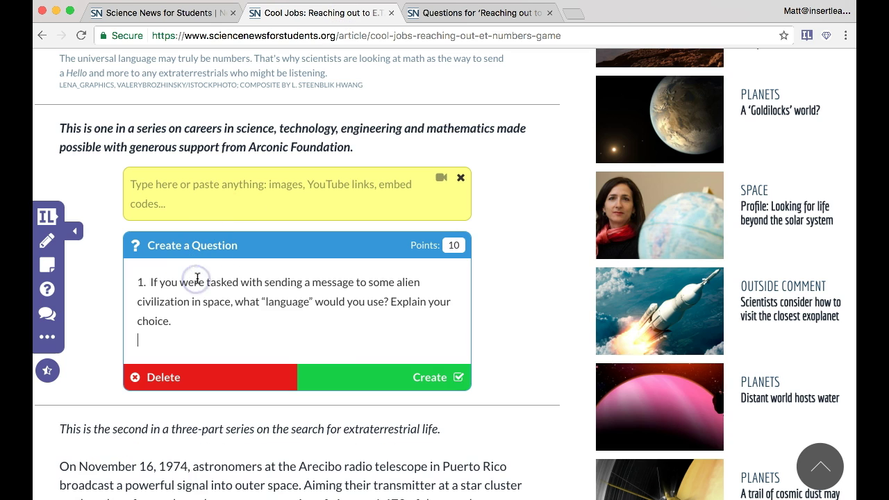
{"action": "key", "text": "BackSpace"}
{"action": "left_click", "coordinate": [344, 356]}
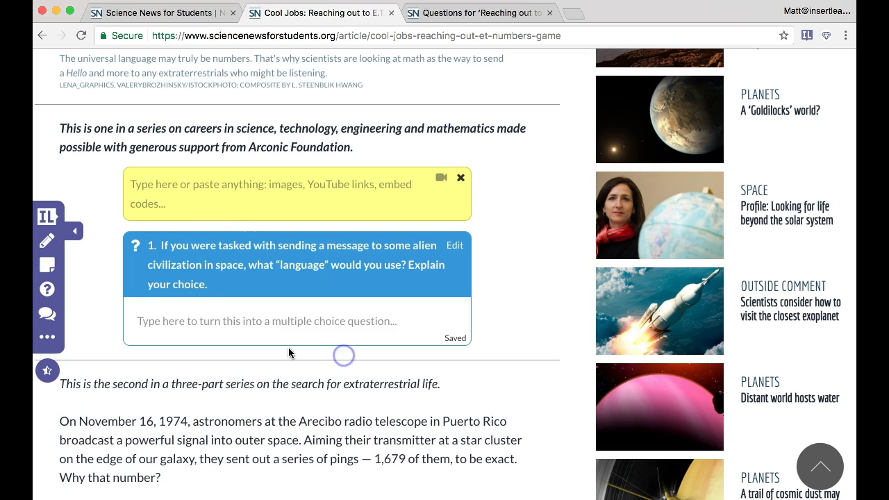
Compare the During Reading questions on the questions page with the article's opening paragraphs
{"action": "left_click", "coordinate": [426, 12]}
{"action": "scroll", "coordinate": [172, 327], "scroll_direction": "down", "scroll_amount": 5}
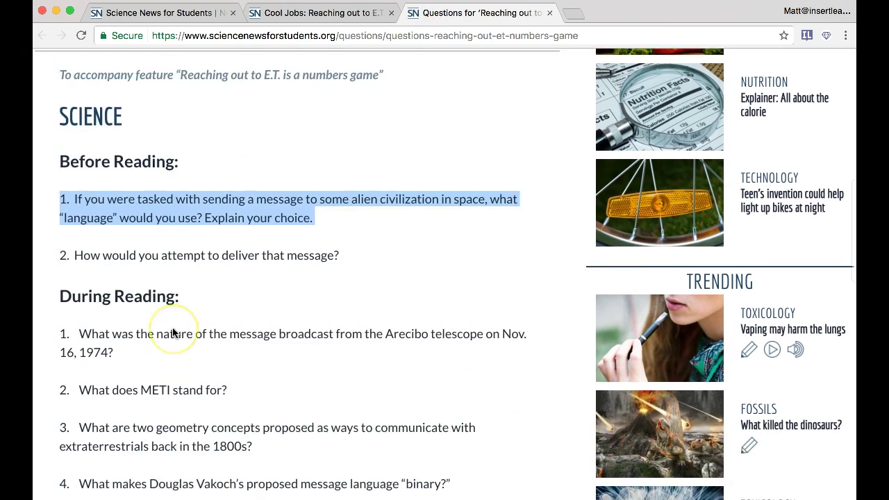
{"action": "scroll", "coordinate": [173, 329], "scroll_direction": "down", "scroll_amount": 2}
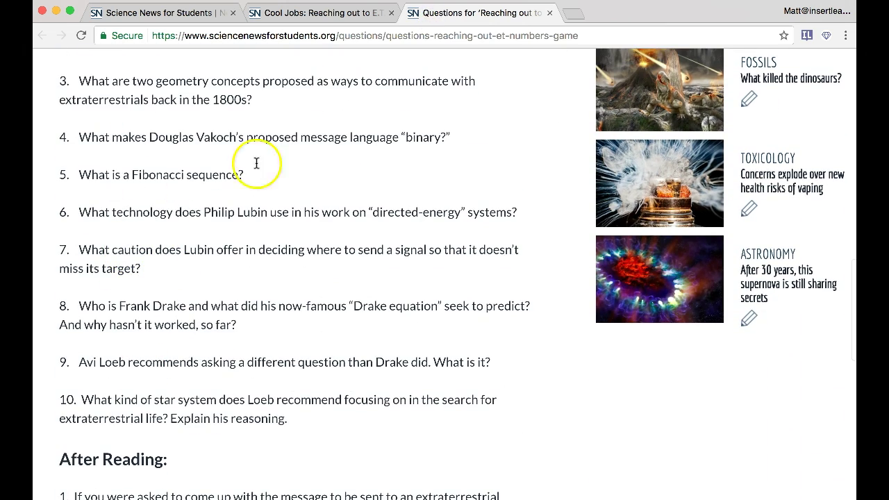
{"action": "left_click", "coordinate": [308, 15]}
{"action": "scroll", "coordinate": [204, 368], "scroll_direction": "down", "scroll_amount": 5}
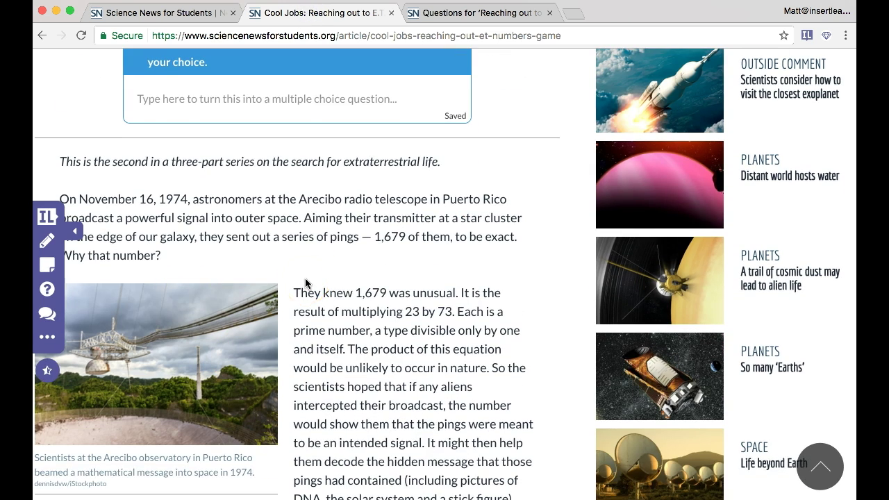
{"action": "scroll", "coordinate": [306, 283], "scroll_direction": "down", "scroll_amount": 8}
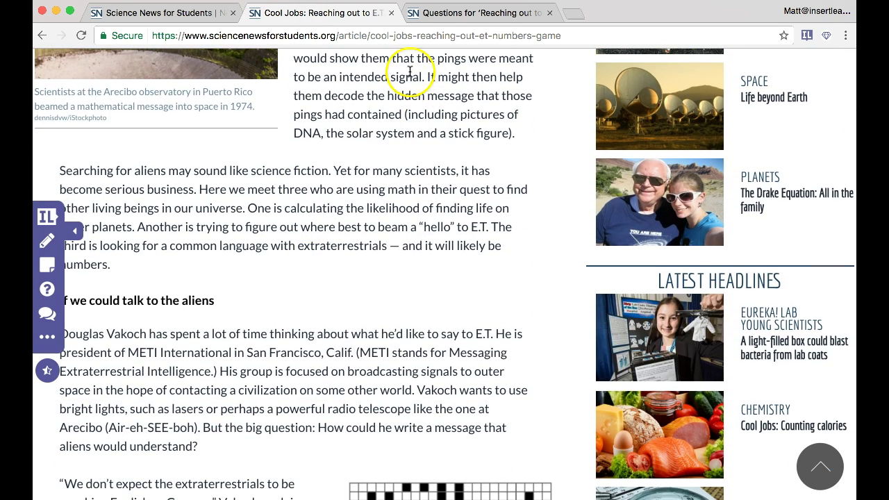
{"action": "left_click", "coordinate": [451, 19]}
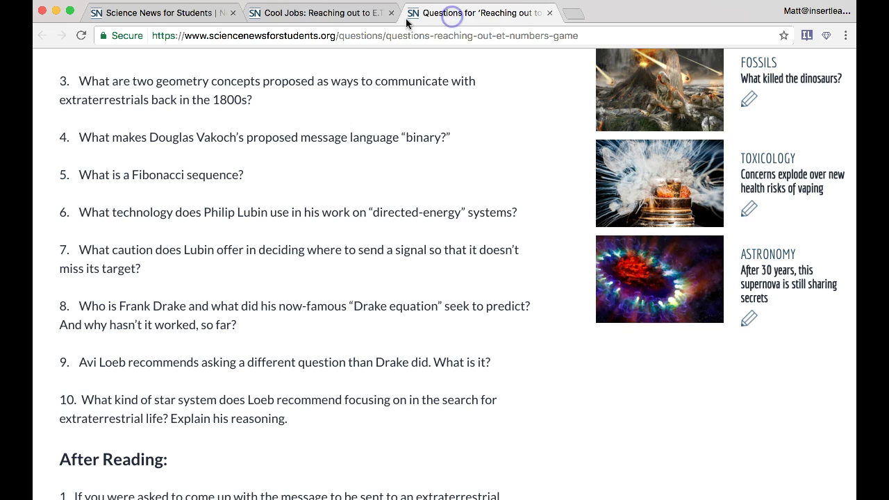
{"action": "left_click", "coordinate": [361, 15]}
Copy the first Social studies question, about brainstorming why an alien culture might visit Earth, from the questions page
{"action": "left_click", "coordinate": [429, 15]}
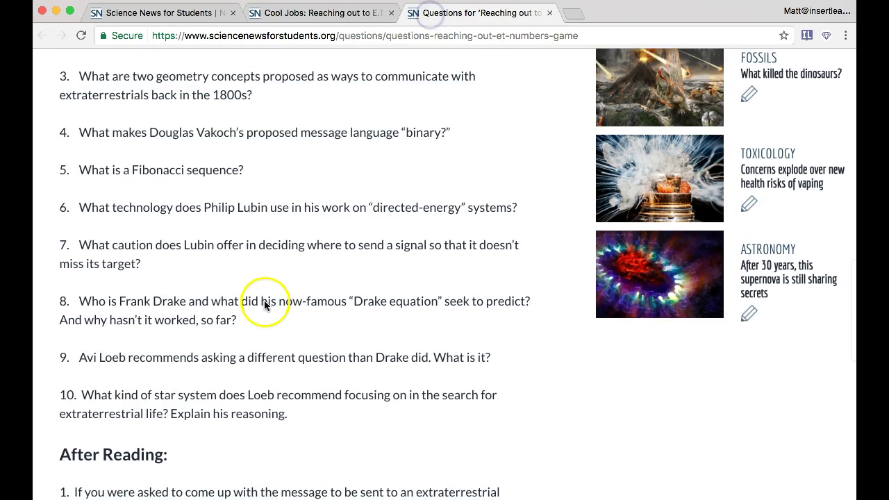
{"action": "scroll", "coordinate": [113, 313], "scroll_direction": "down", "scroll_amount": 5}
{"action": "scroll", "coordinate": [172, 280], "scroll_direction": "down", "scroll_amount": 2}
{"action": "scroll", "coordinate": [171, 280], "scroll_direction": "down", "scroll_amount": 2}
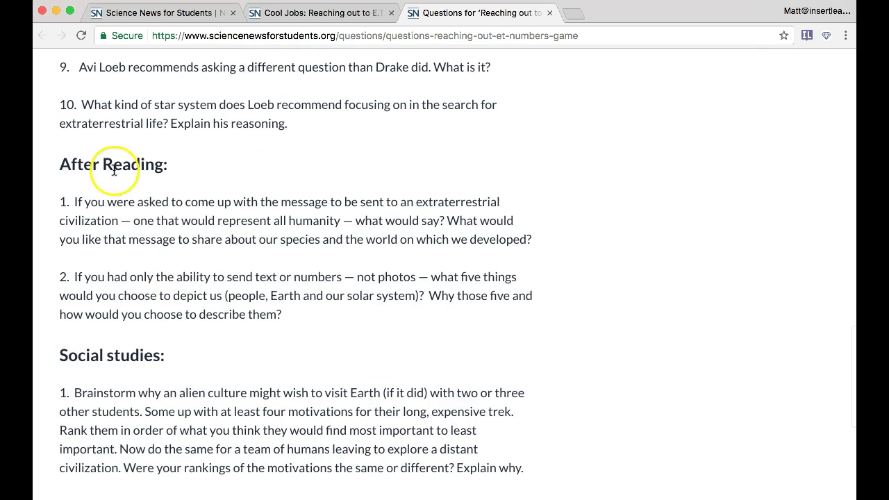
{"action": "scroll", "coordinate": [150, 313], "scroll_direction": "down", "scroll_amount": 3}
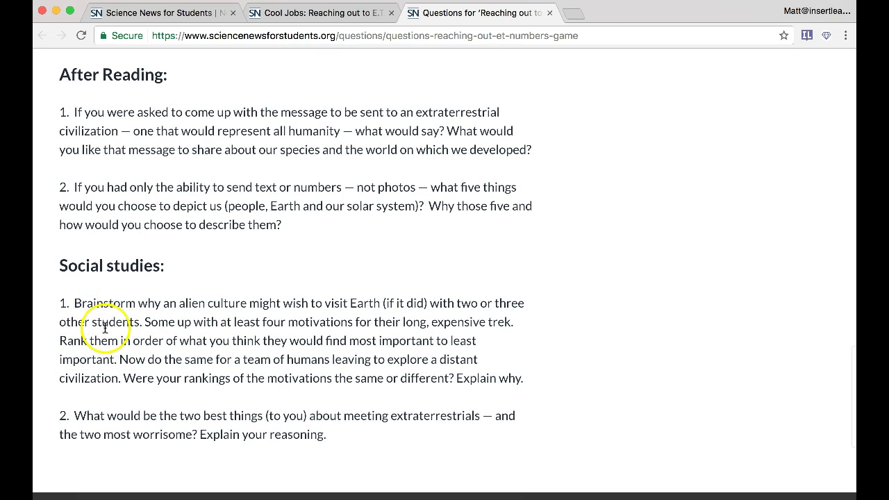
{"action": "left_click_drag", "start_coordinate": [75, 303], "coordinate": [544, 376]}
{"action": "key", "text": "super+c"}
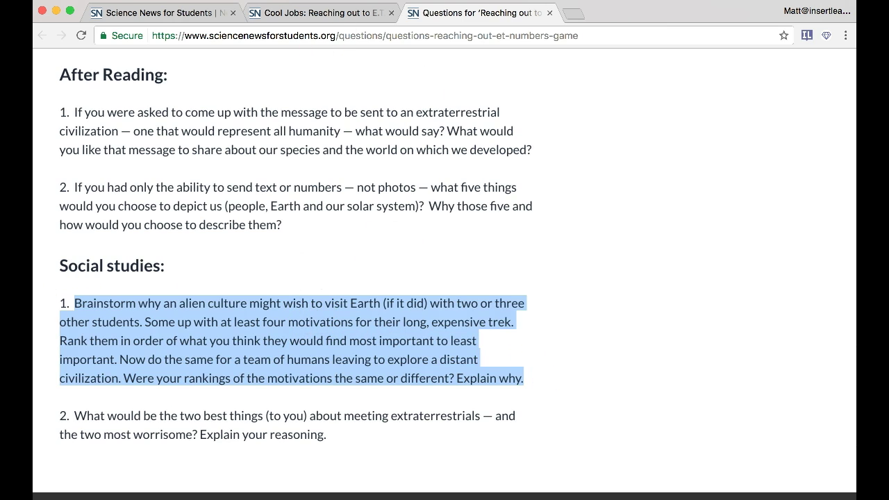
Insert a sticky note above the article heading "If we could talk to the aliens" reading "Brainstorm with your table and share in the discussion below"
{"action": "left_click", "coordinate": [330, 13]}
{"action": "scroll", "coordinate": [183, 318], "scroll_direction": "down", "scroll_amount": 1}
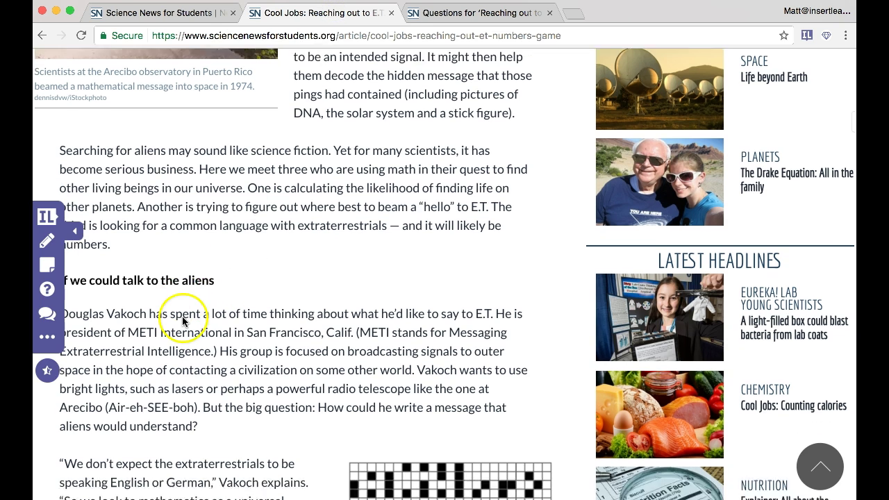
{"action": "left_click_drag", "start_coordinate": [48, 266], "coordinate": [244, 299]}
{"action": "type", "text": "b"}
{"action": "key", "text": "BackSpace"}
{"action": "type", "text": "Brainsto"}
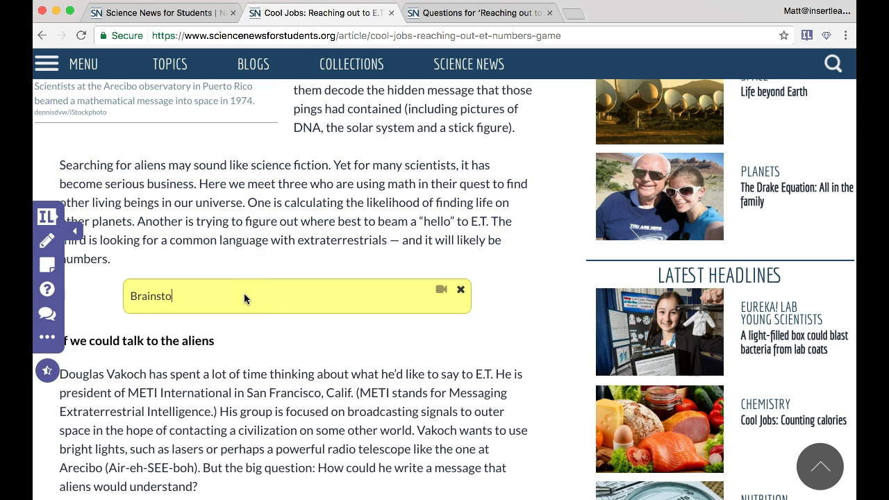
{"action": "type", "text": "rm with your gro"}
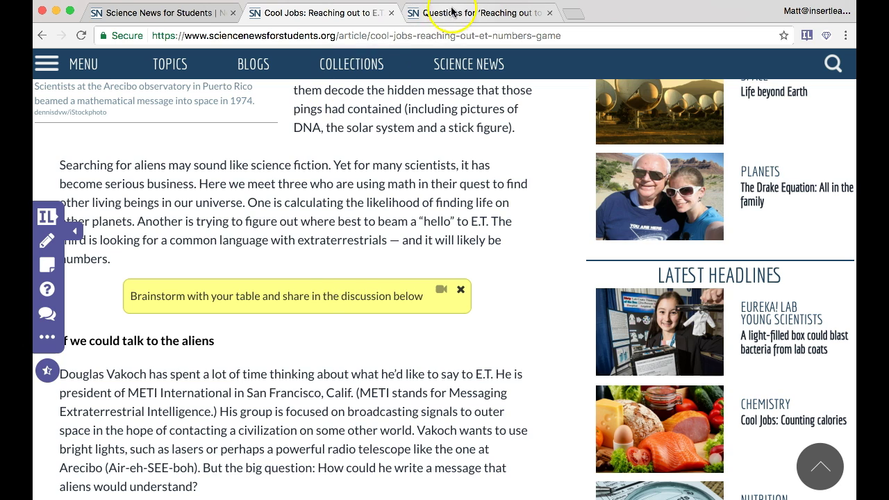
Create a discussion directly below the brainstorm sticky note, using the copied Social studies question as its prompt
{"action": "left_click_drag", "start_coordinate": [47, 318], "coordinate": [100, 282]}
{"action": "left_click", "coordinate": [172, 372]}
{"action": "key", "text": "super+v"}
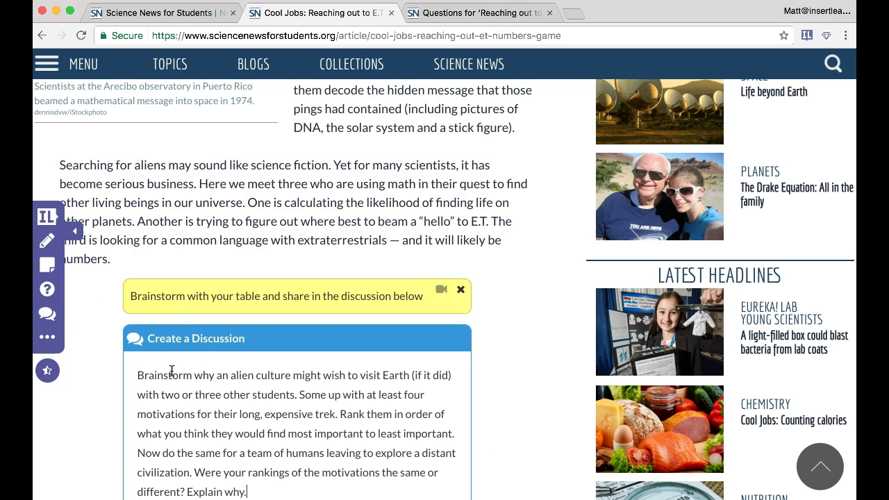
{"action": "scroll", "coordinate": [288, 369], "scroll_direction": "down", "scroll_amount": 2}
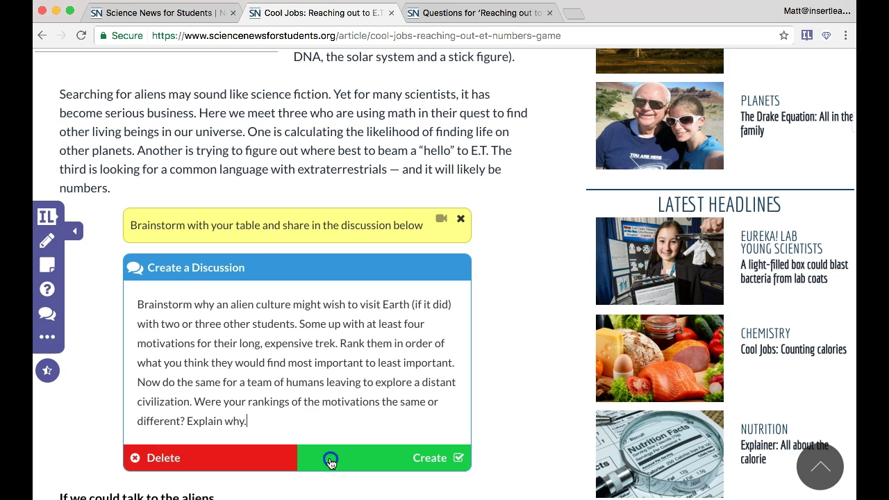
{"action": "left_click", "coordinate": [329, 456]}
{"action": "scroll", "coordinate": [522, 351], "scroll_direction": "down", "scroll_amount": 1}
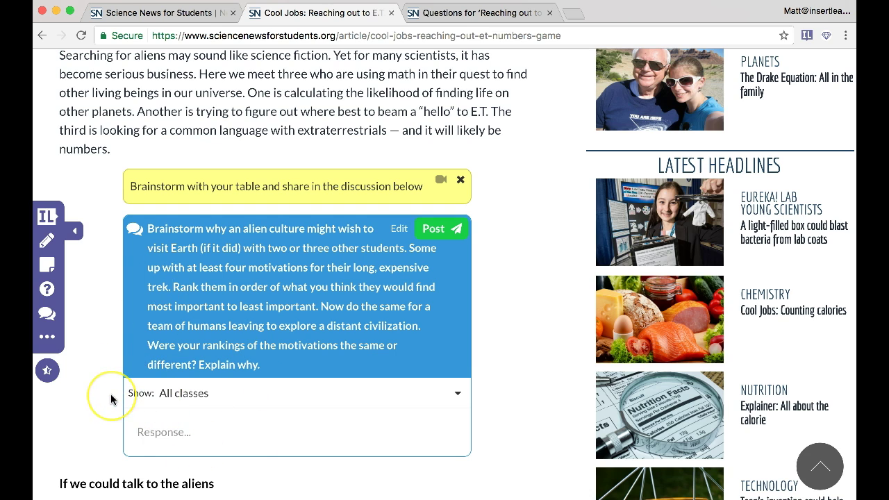
Review the brainstorm note and discussion in the article, and check the remaining During Reading and After Reading questions on the questions page
{"action": "scroll", "coordinate": [112, 399], "scroll_direction": "down", "scroll_amount": 2}
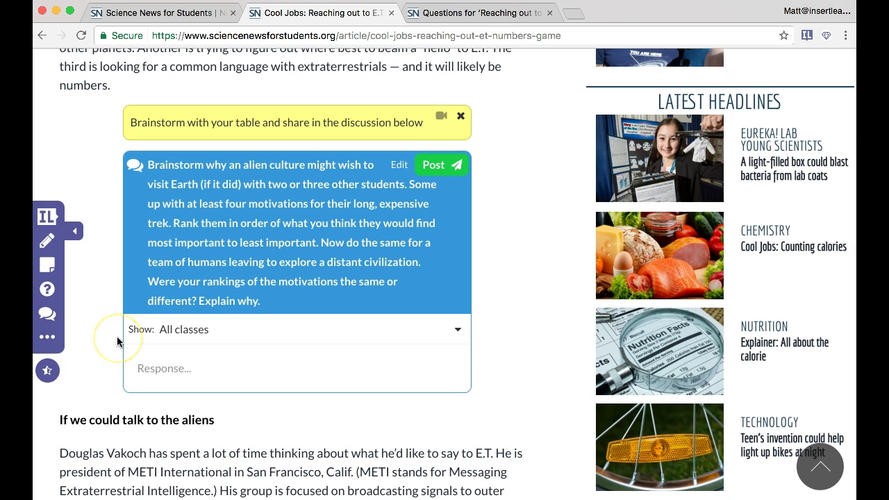
{"action": "scroll", "coordinate": [356, 187], "scroll_direction": "up", "scroll_amount": 10}
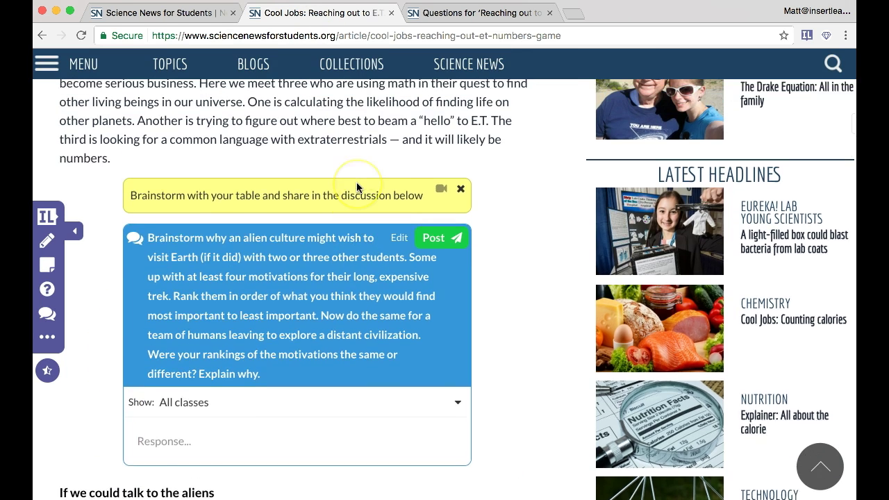
{"action": "scroll", "coordinate": [356, 186], "scroll_direction": "down", "scroll_amount": 6}
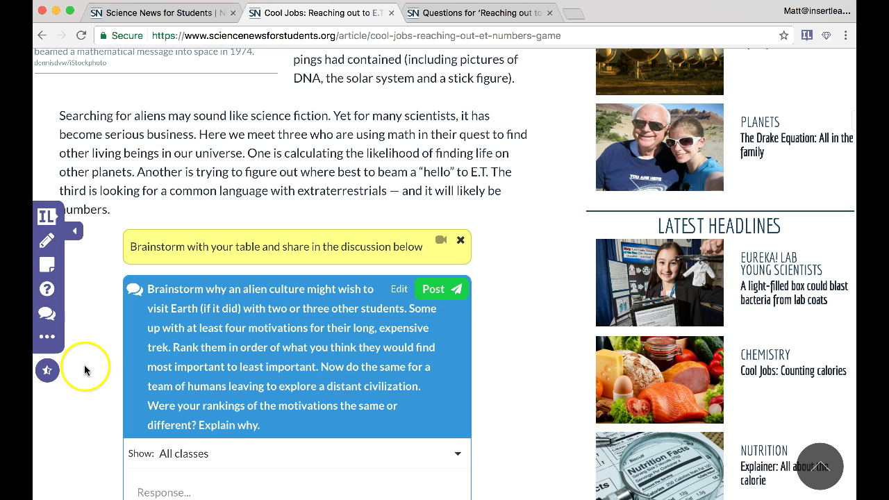
{"action": "left_click", "coordinate": [431, 12]}
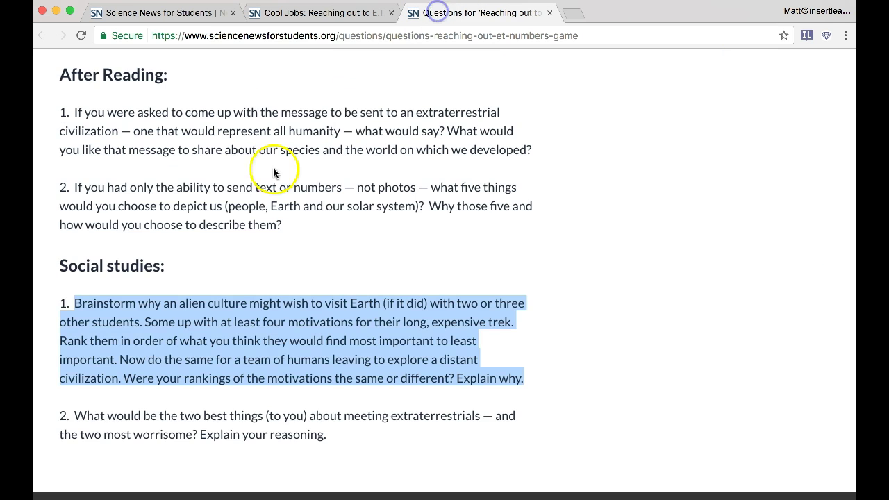
{"action": "scroll", "coordinate": [219, 171], "scroll_direction": "up", "scroll_amount": 5}
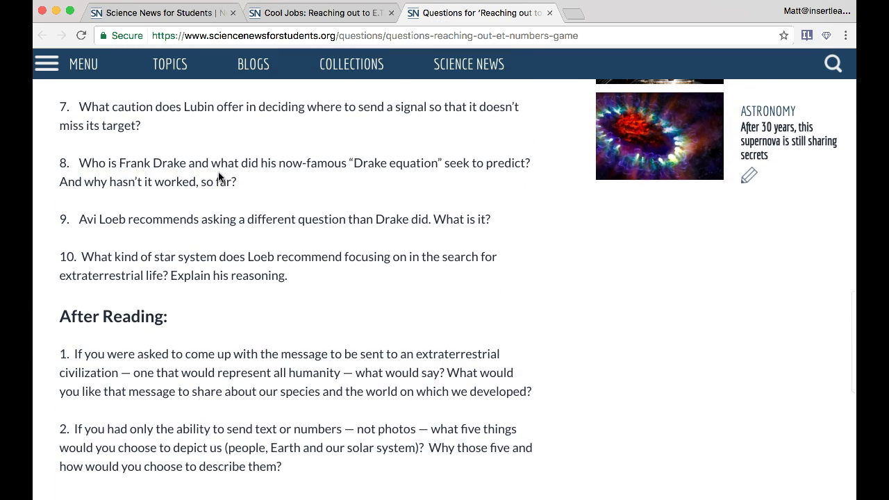
{"action": "left_click", "coordinate": [314, 15]}
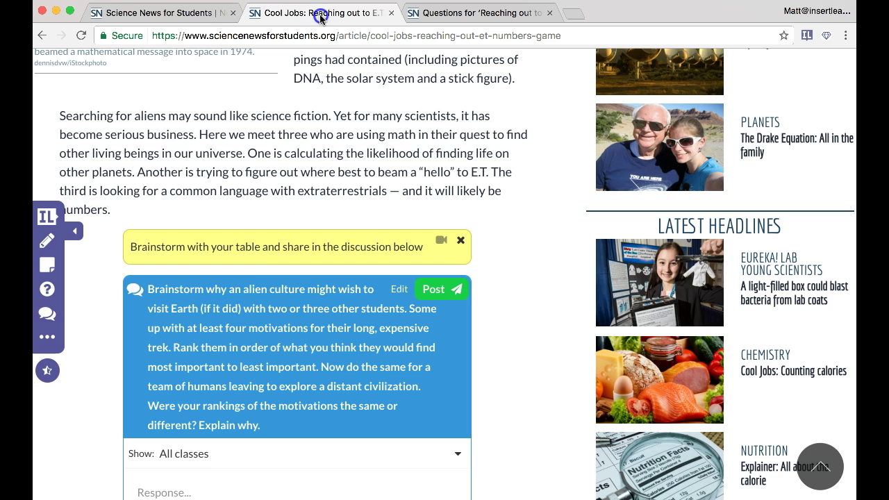
{"action": "scroll", "coordinate": [103, 352], "scroll_direction": "down", "scroll_amount": 2}
{"action": "scroll", "coordinate": [103, 352], "scroll_direction": "down", "scroll_amount": 1}
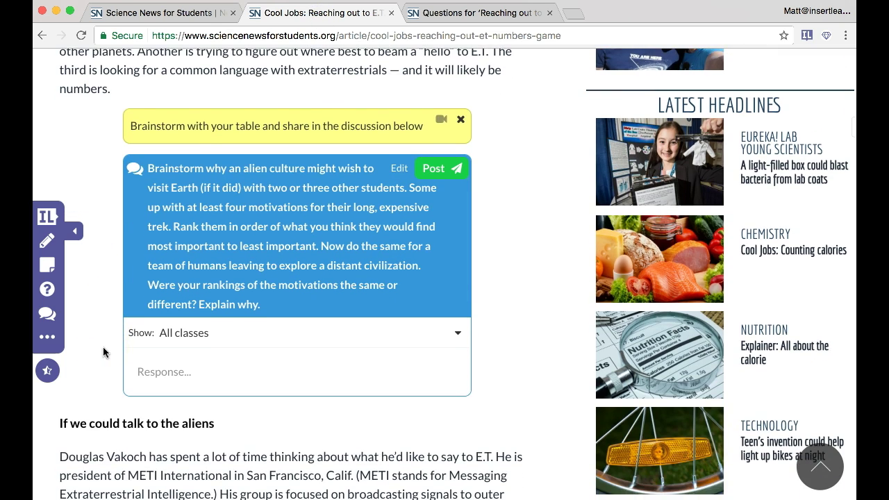